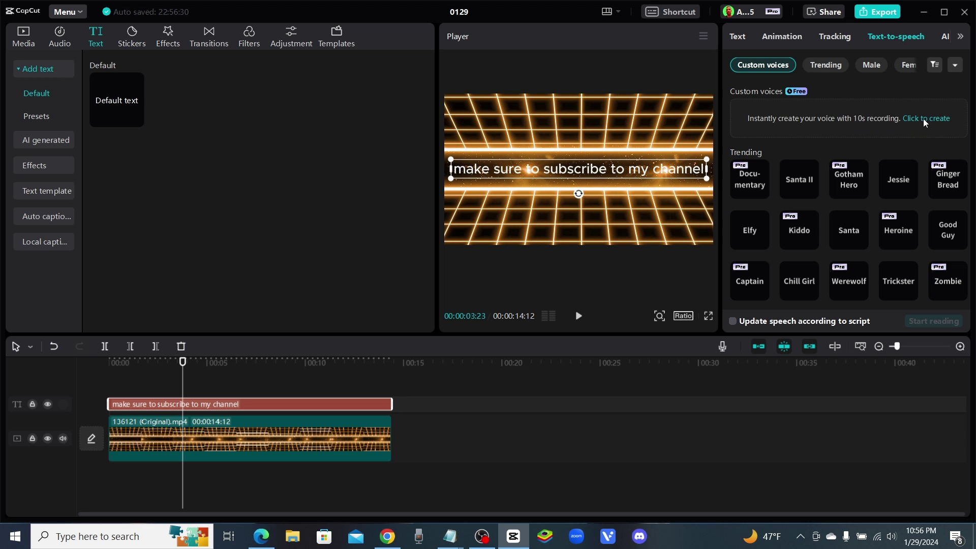
Step: Accept the voice-cloning terms and start recording the water-cycle sample text
click(912, 122)
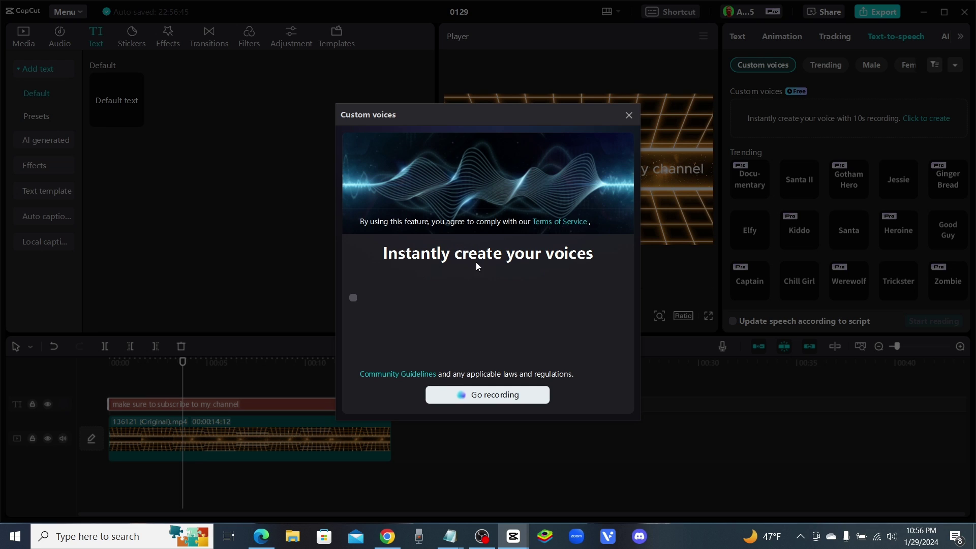
click(510, 405)
click(505, 395)
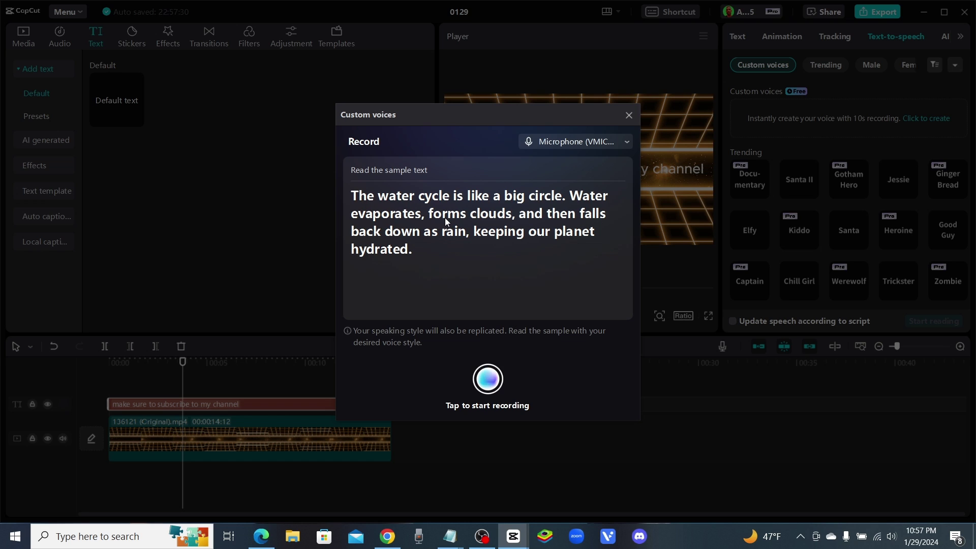
Step: Record the sample passage aloud, then stop to create the cloned voice Voice 01
click(489, 381)
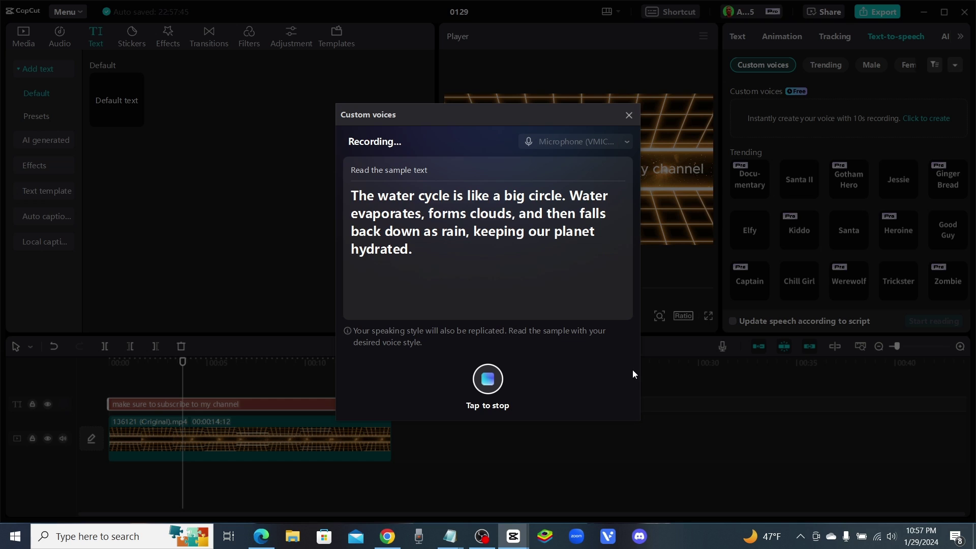
click(489, 380)
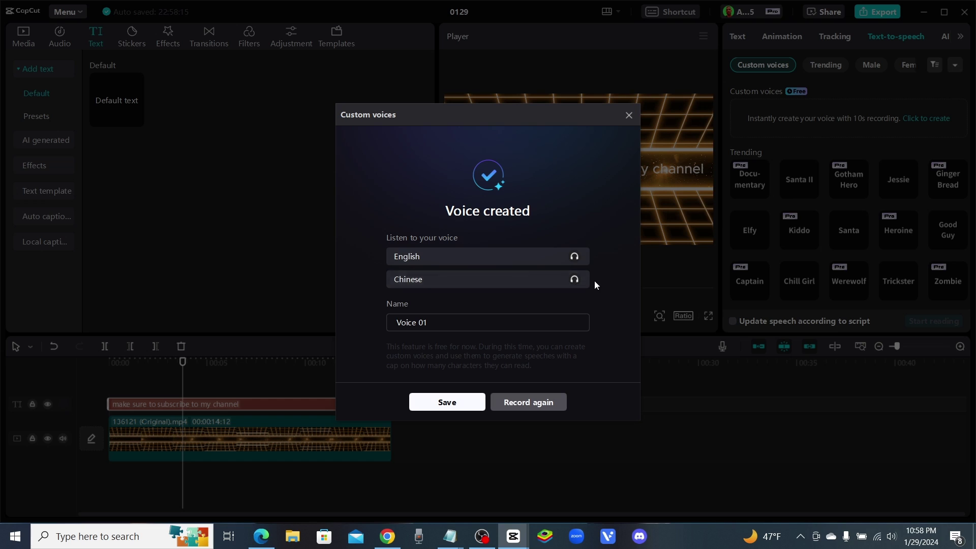
Step: Preview the cloned voice's English and Chinese samples
click(573, 256)
click(574, 256)
click(575, 279)
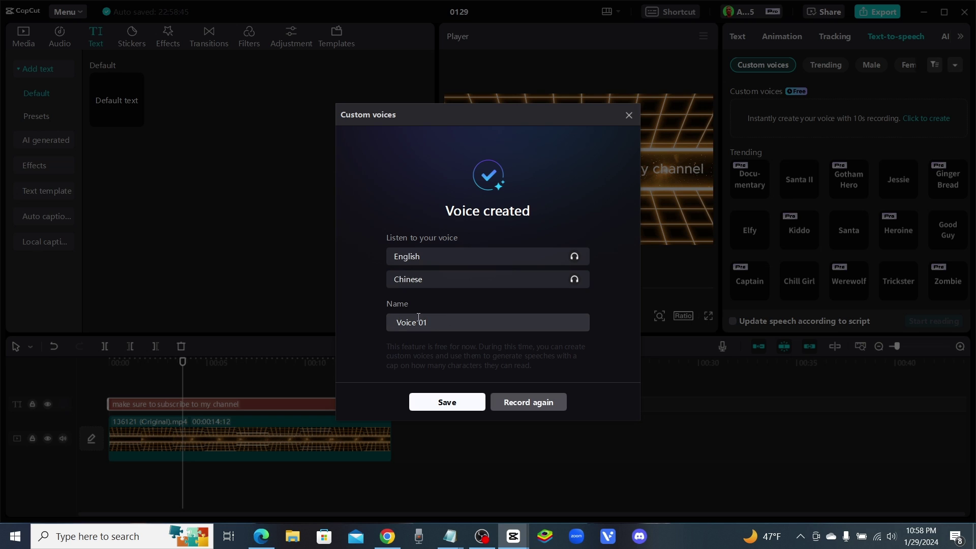
Step: Rename the voice from 'Voice 01' to 'AI WEBB'
click(454, 324)
drag(454, 324, 344, 326)
text(AI WEBB)
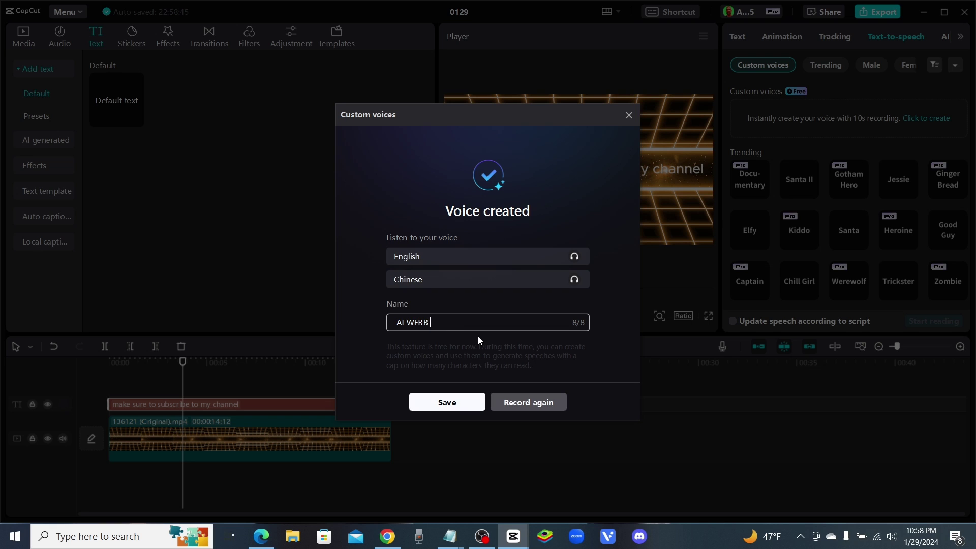
key(BackSpace)
key(BackSpace)
key(BackSpace)
key(BackSpace)
key(BackSpace)
key(BackSpace)
text(WEBB)
Step: Save the AI WEBB voice to the custom voices
click(450, 403)
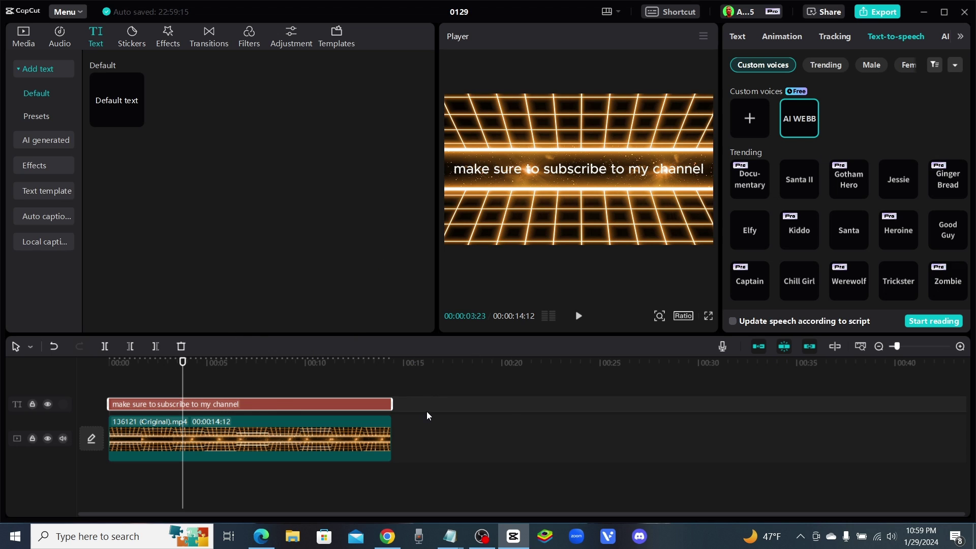
right_click(280, 402)
click(235, 408)
Step: Replace the caption with the welcome-back line about free CapCut voice cloning, font size 5
click(736, 37)
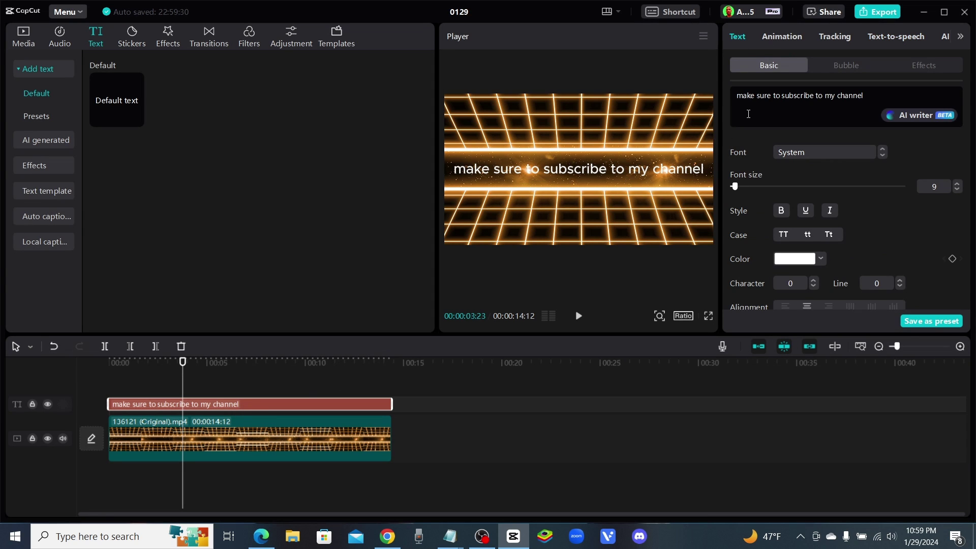
click(880, 99)
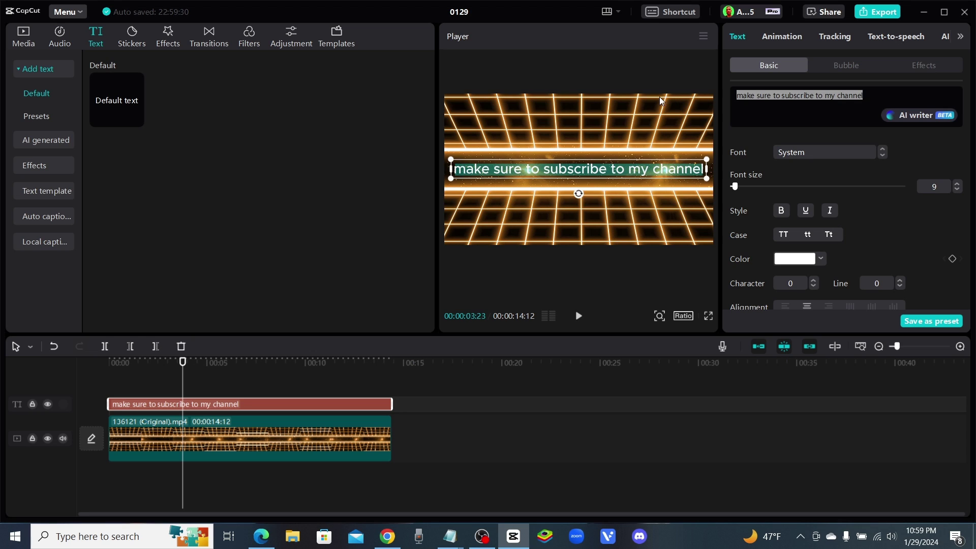
text(we)
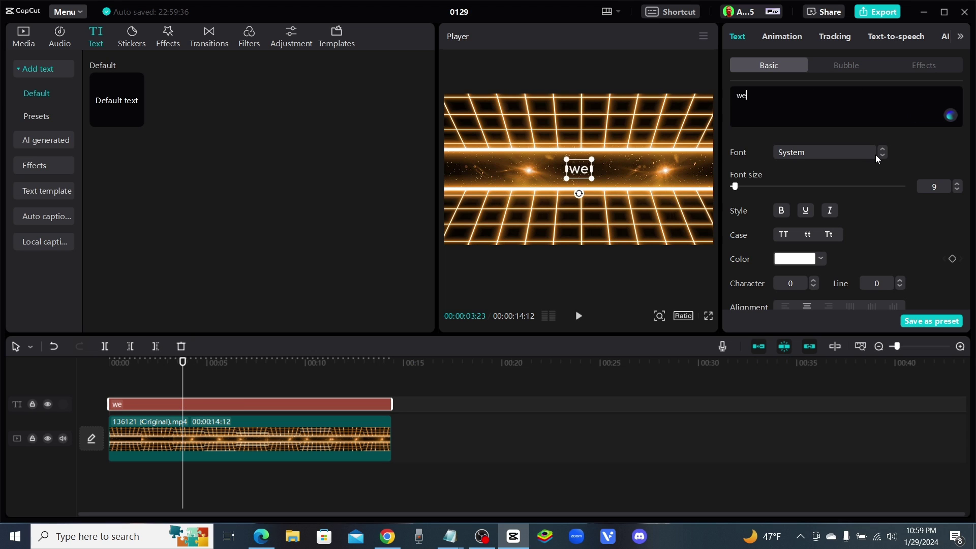
text(lcome back)
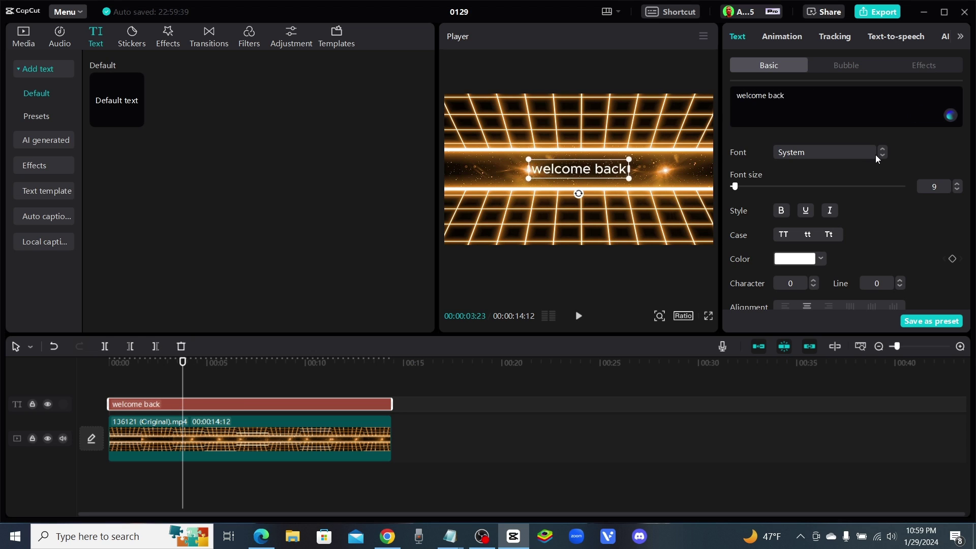
text( to the channel guys and )
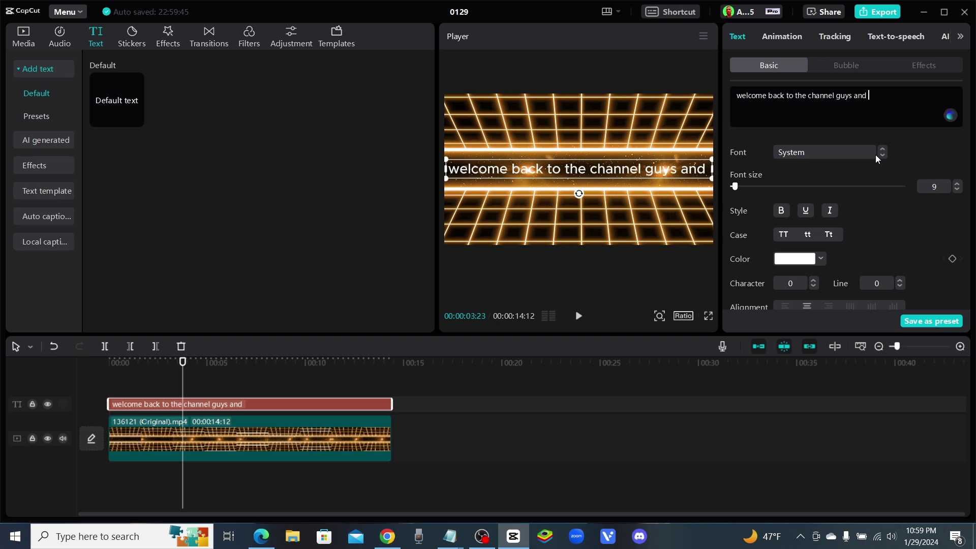
text(today is a big day beca)
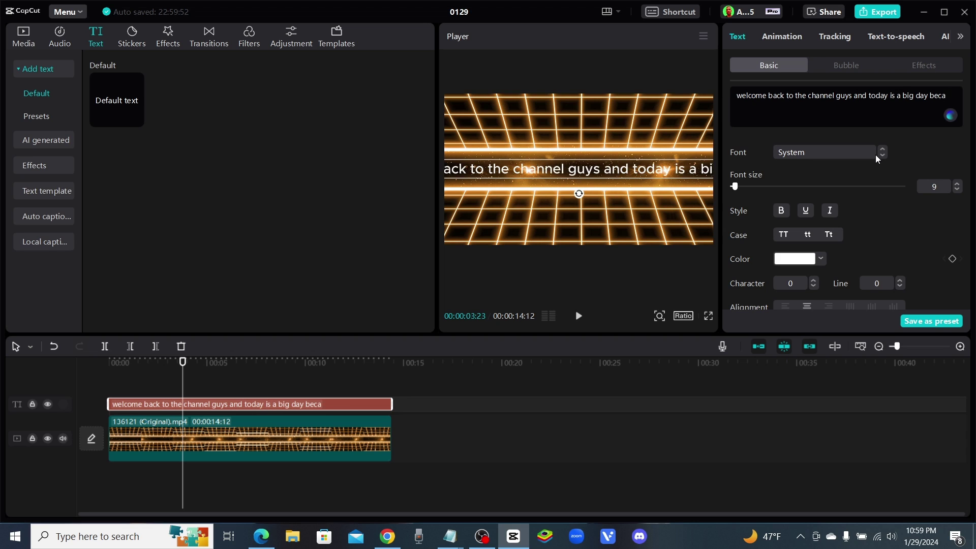
text(use capcut final)
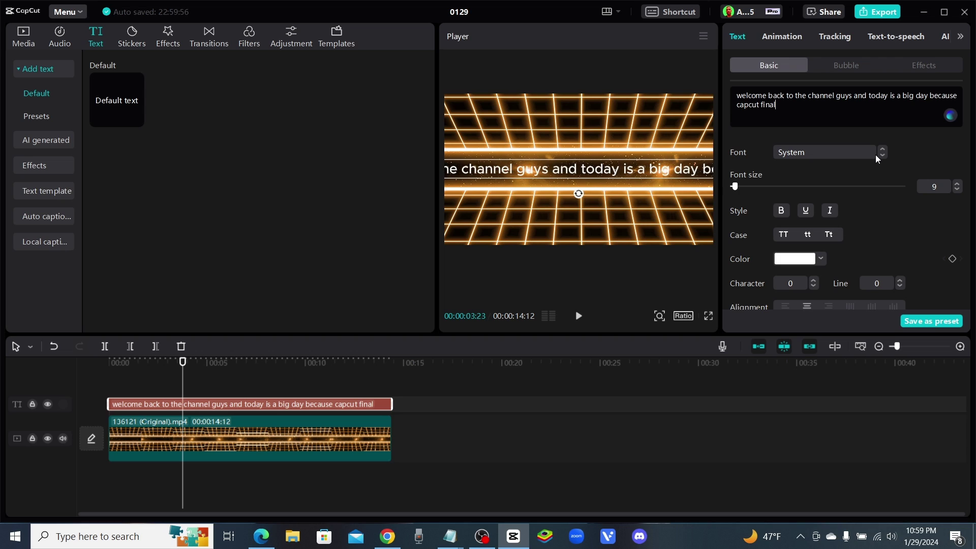
text(ly has voice cloning for free)
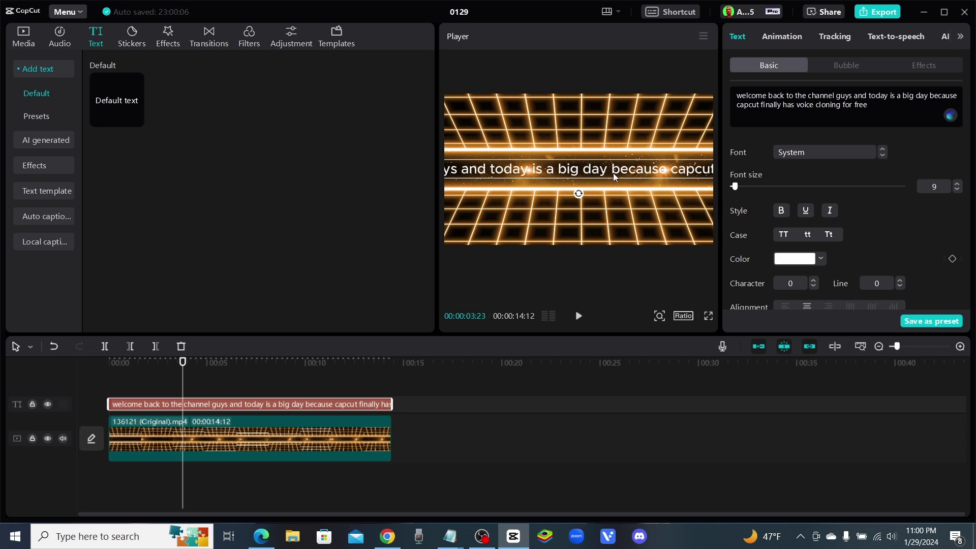
drag(735, 186, 730, 187)
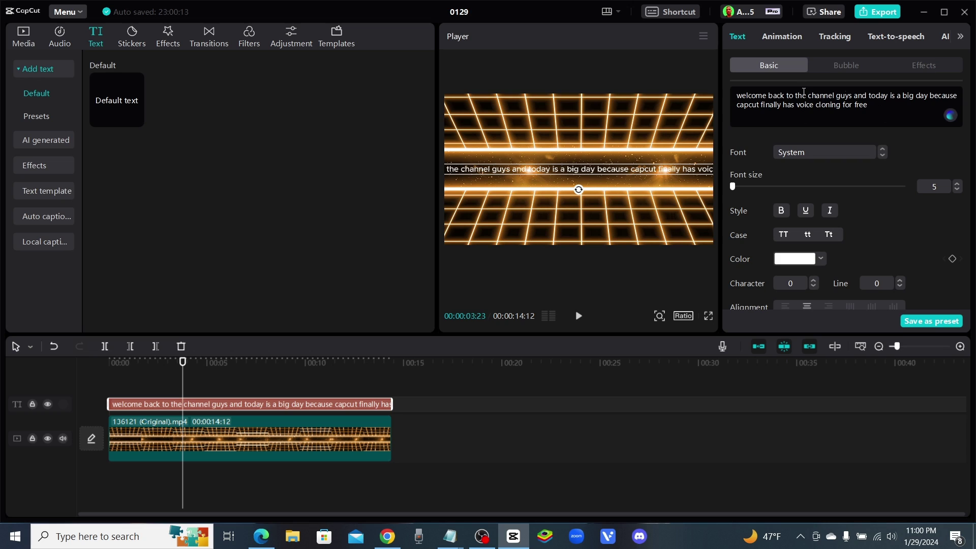
Step: With AI WEBB selected and the playhead at 00:00, generate speech from the caption
click(905, 38)
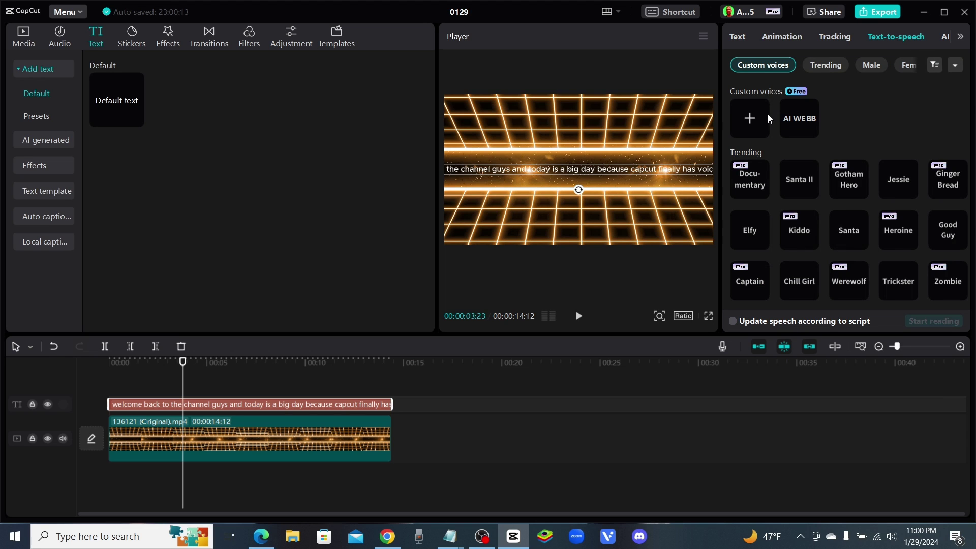
click(807, 121)
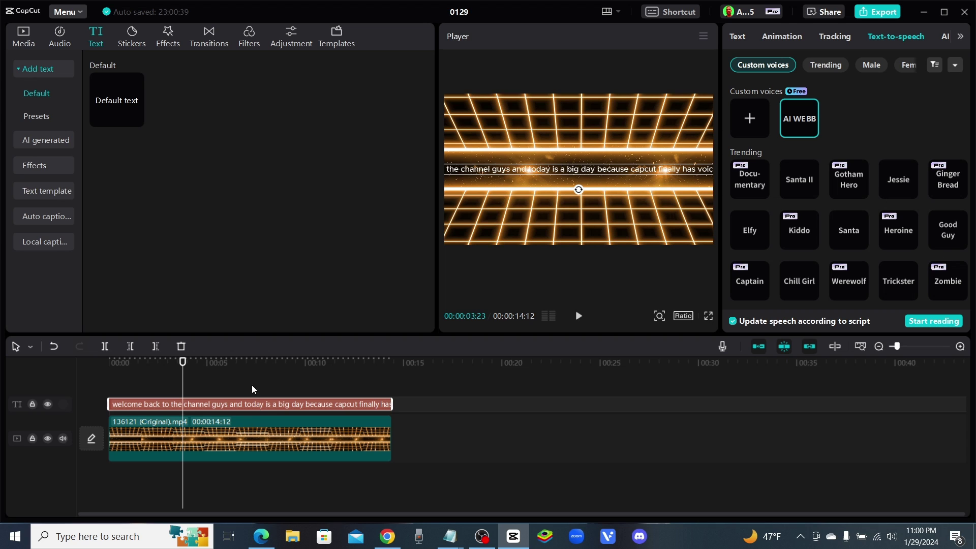
drag(184, 366, 108, 364)
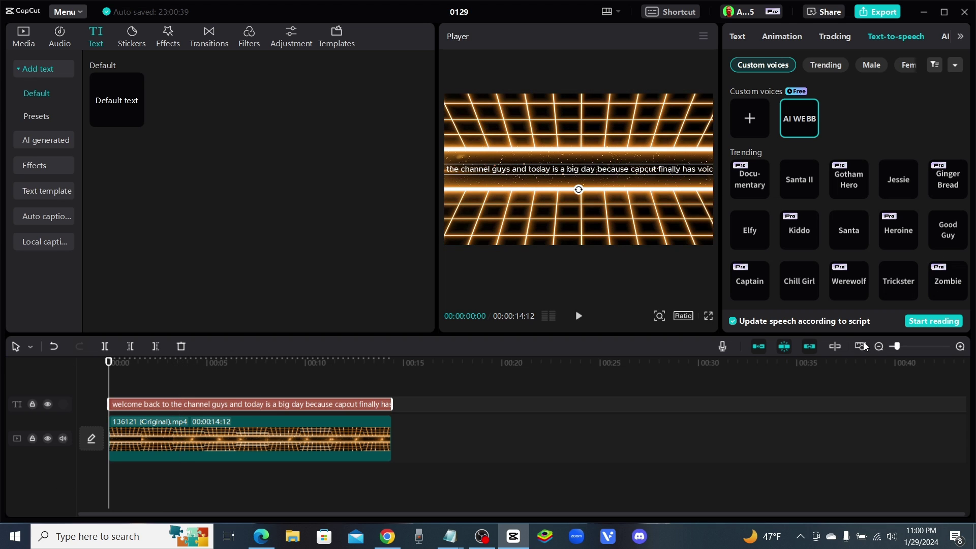
click(937, 320)
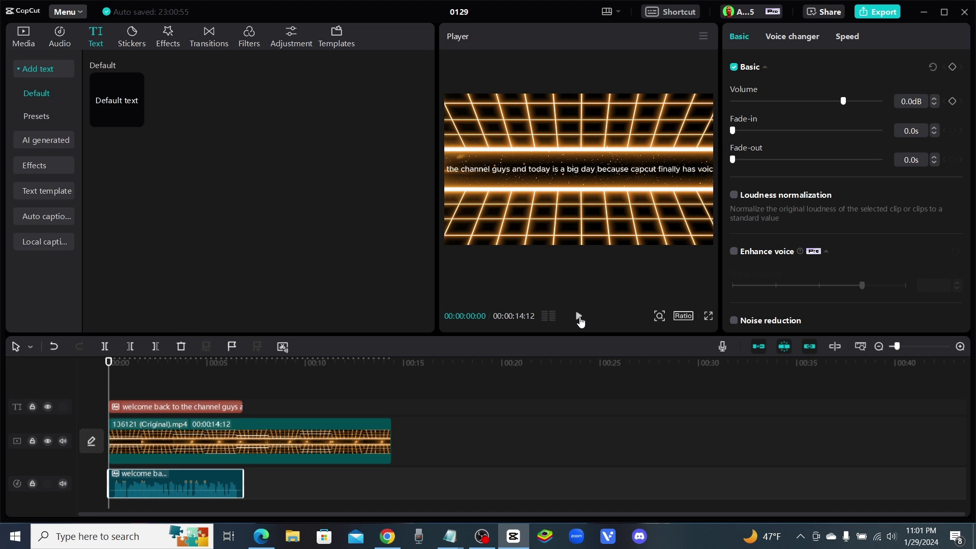
click(579, 316)
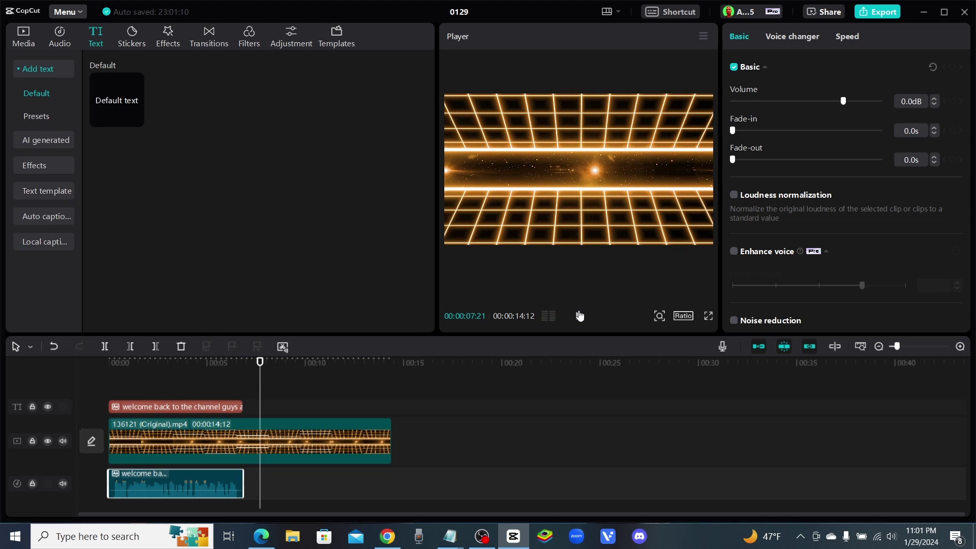
click(579, 317)
click(794, 36)
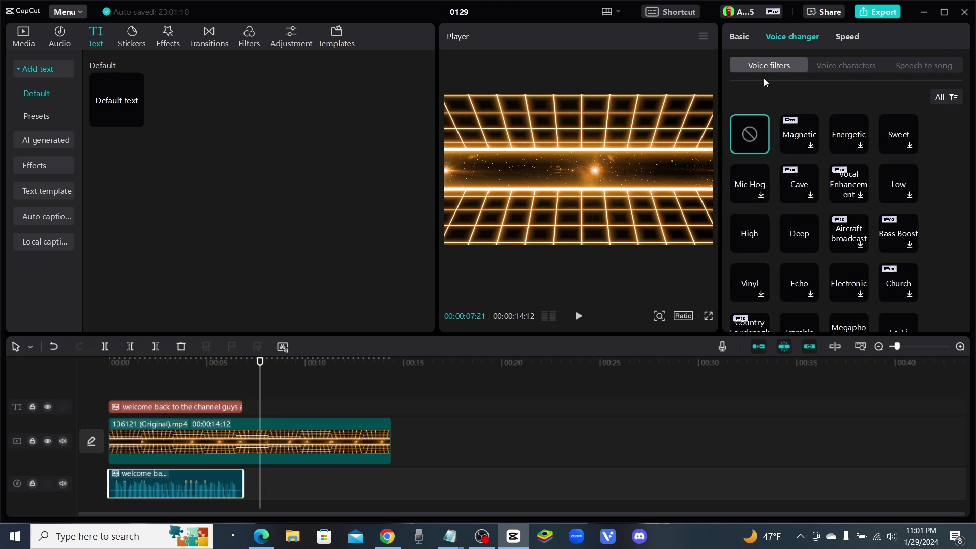
click(740, 37)
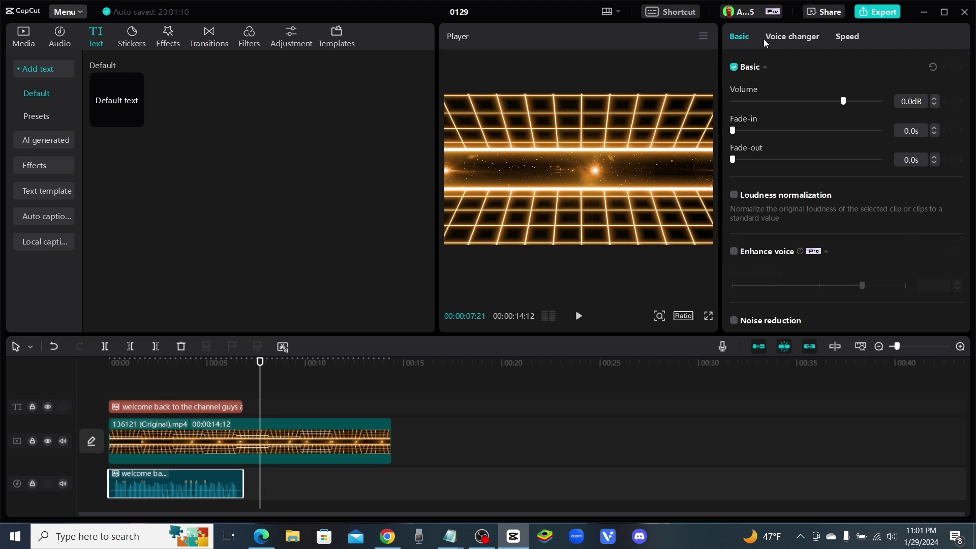
click(810, 40)
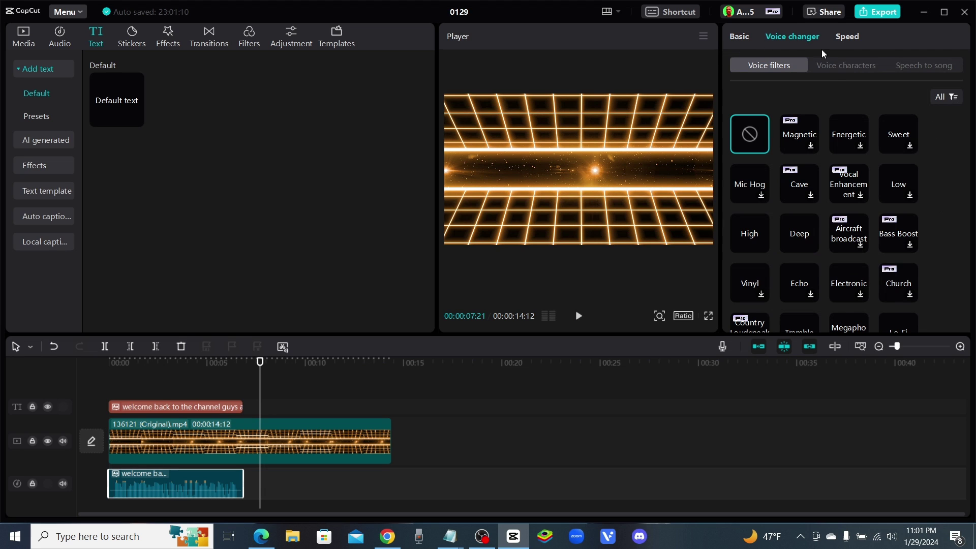
click(851, 66)
click(773, 66)
scroll(819, 222, down, 4)
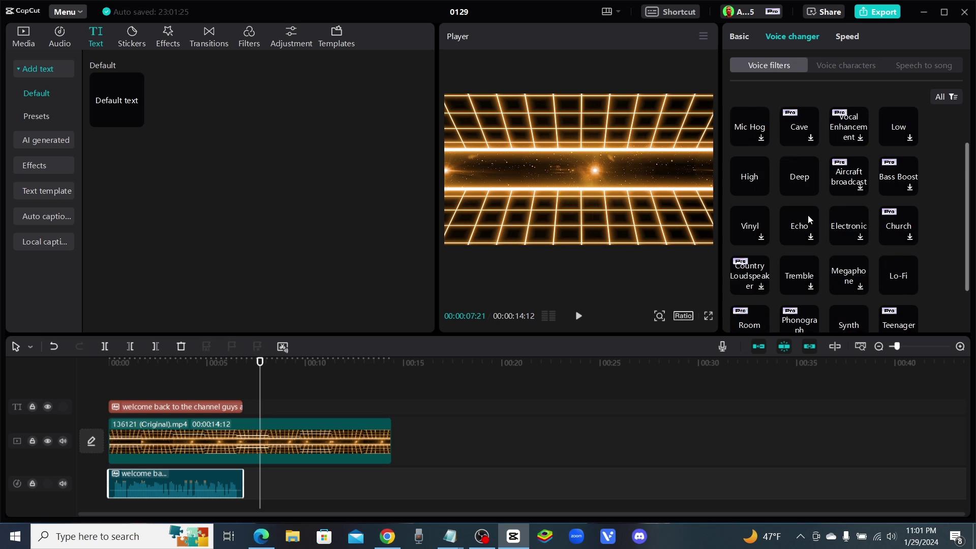
scroll(813, 208, up, 4)
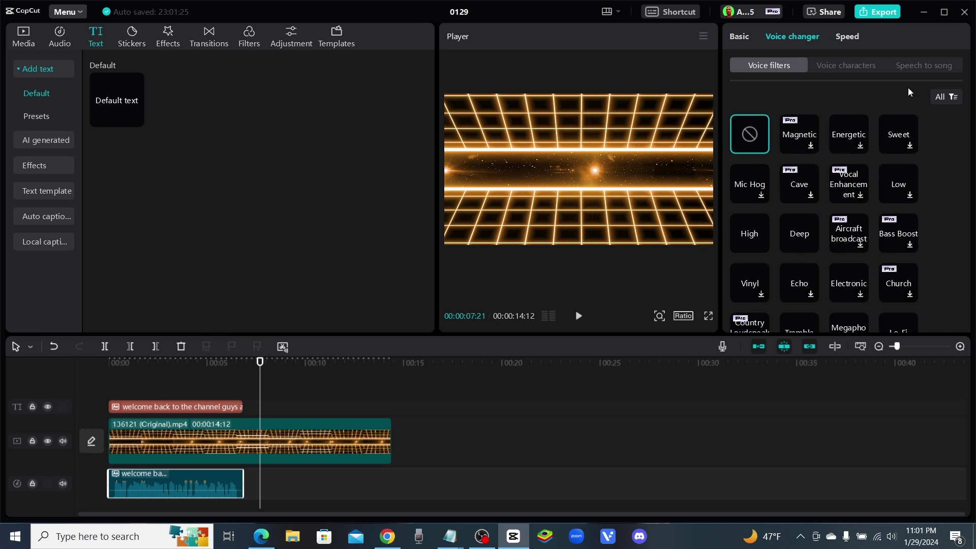
click(909, 67)
click(769, 66)
click(914, 66)
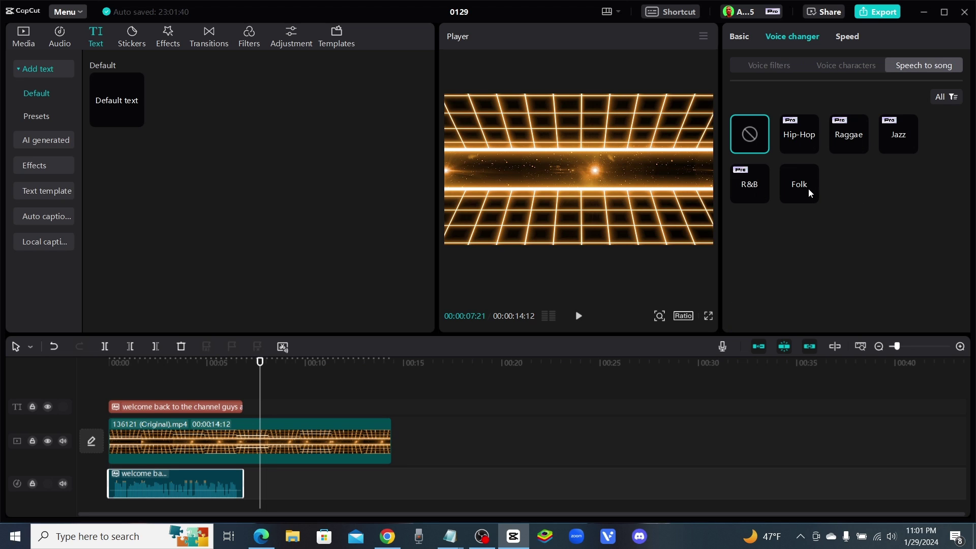
click(844, 67)
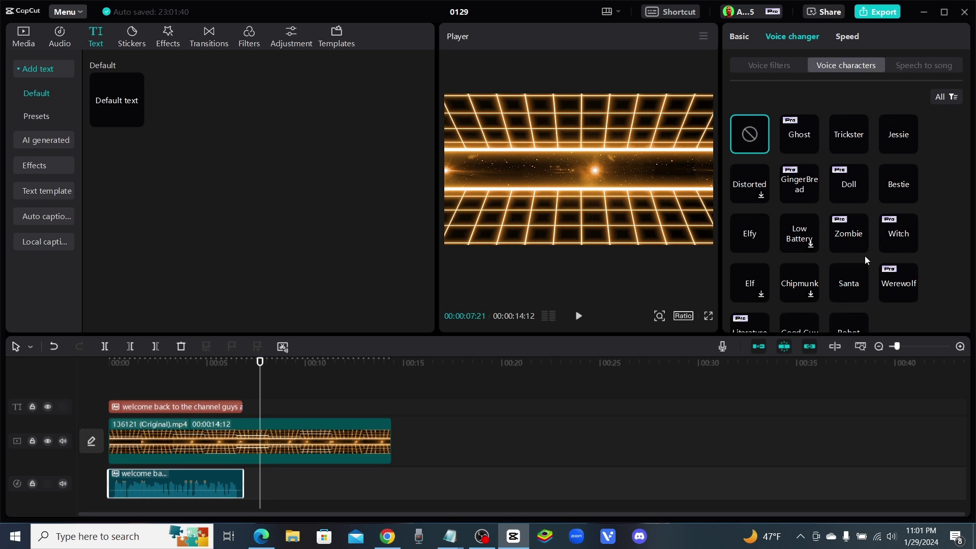
scroll(849, 254, down, 1)
scroll(821, 237, up, 1)
click(739, 36)
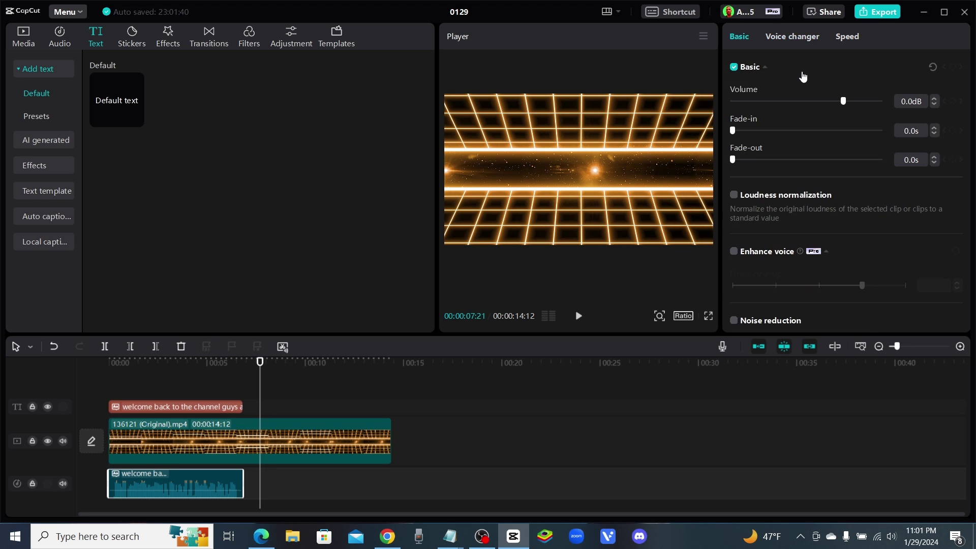
click(206, 408)
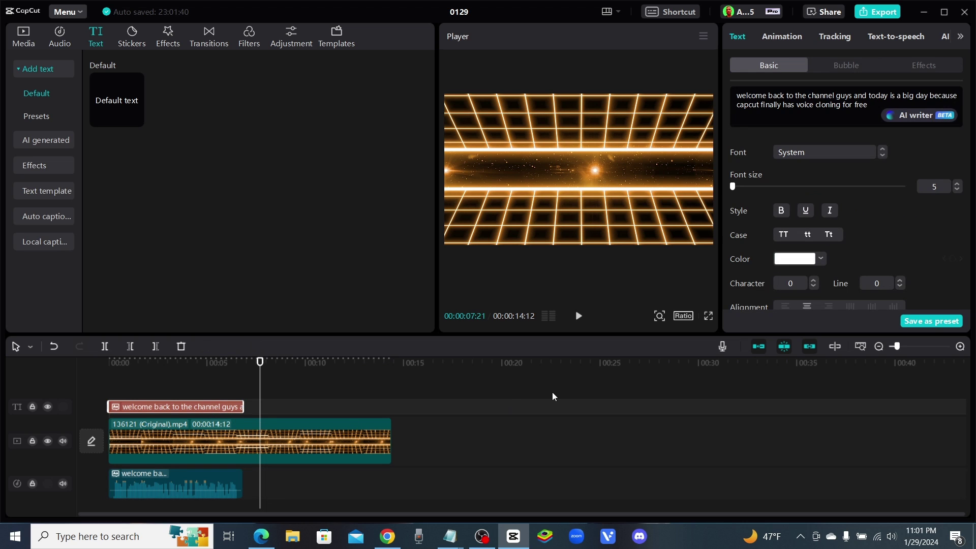
click(896, 36)
click(737, 37)
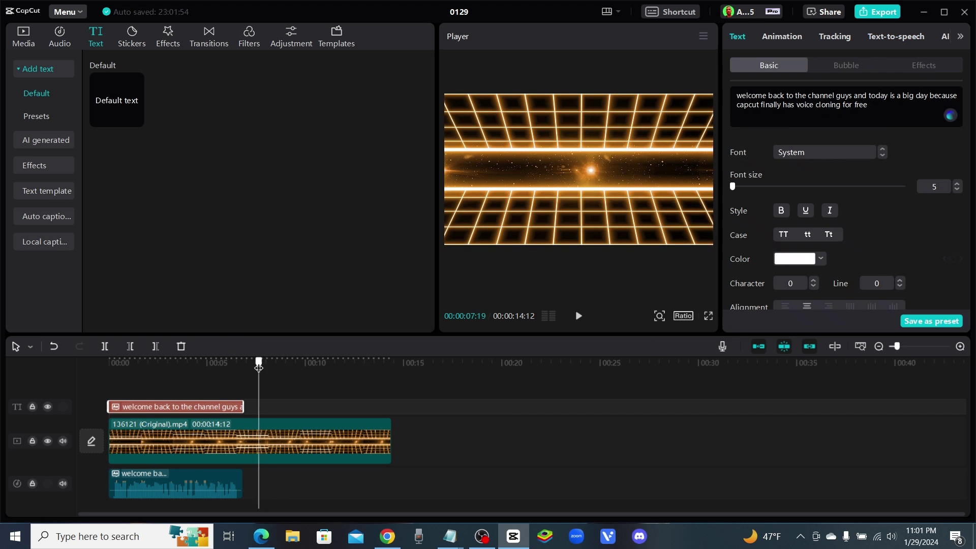
click(104, 363)
click(578, 316)
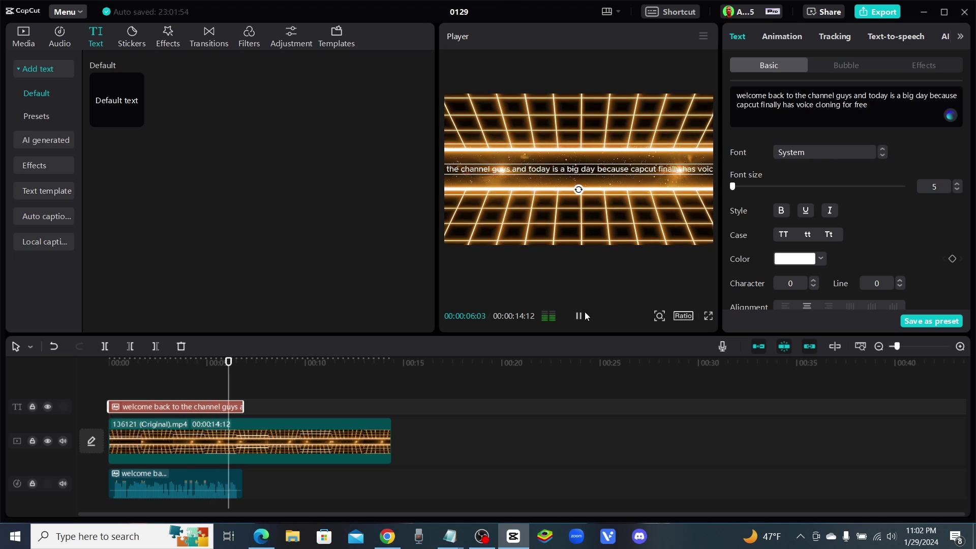
click(578, 316)
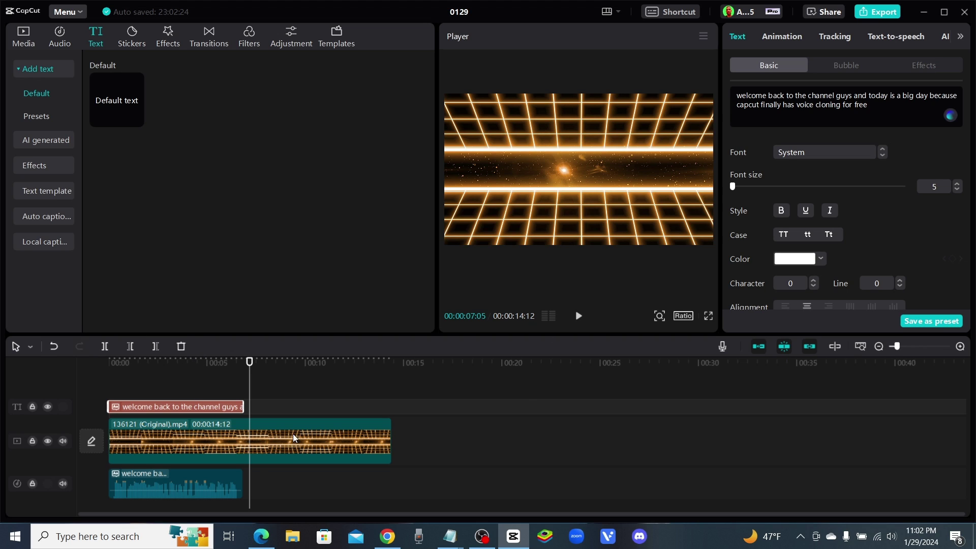
click(163, 478)
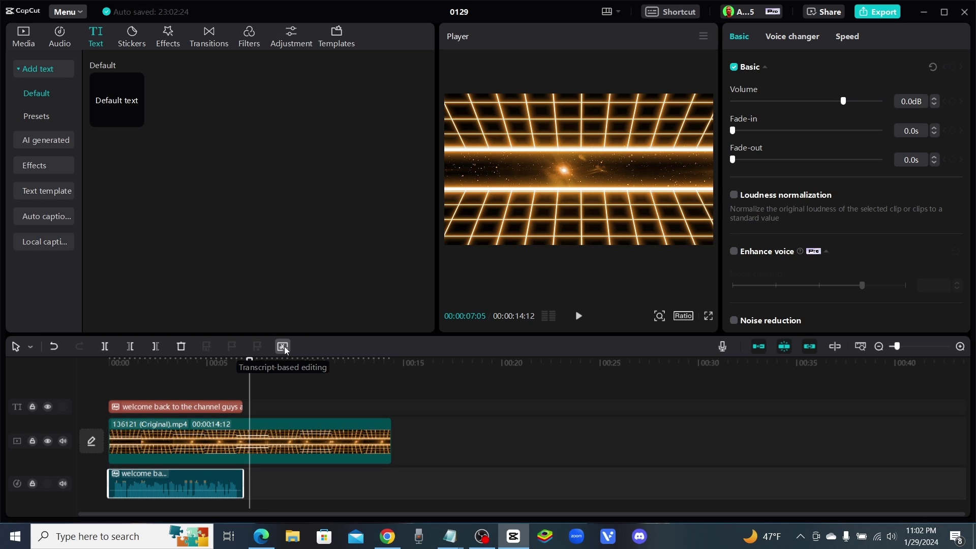
click(217, 362)
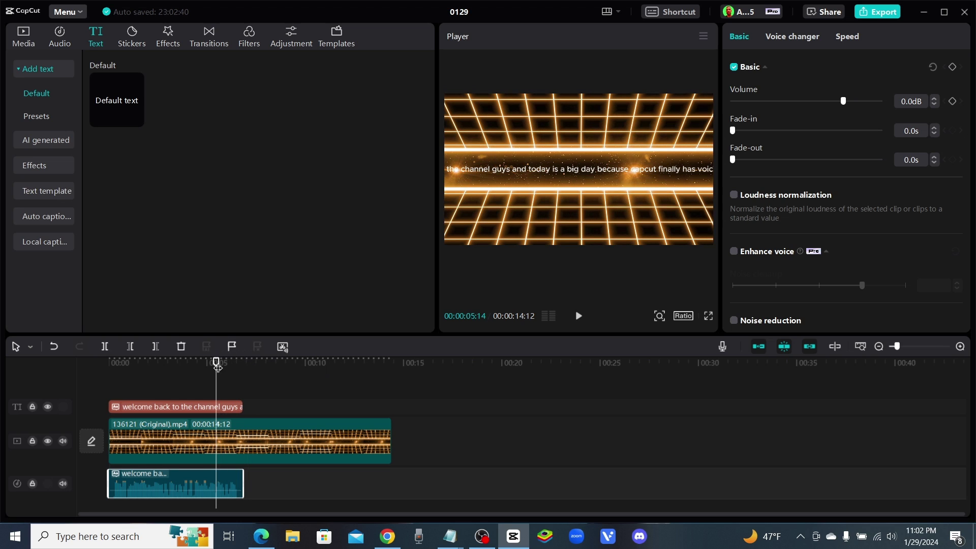